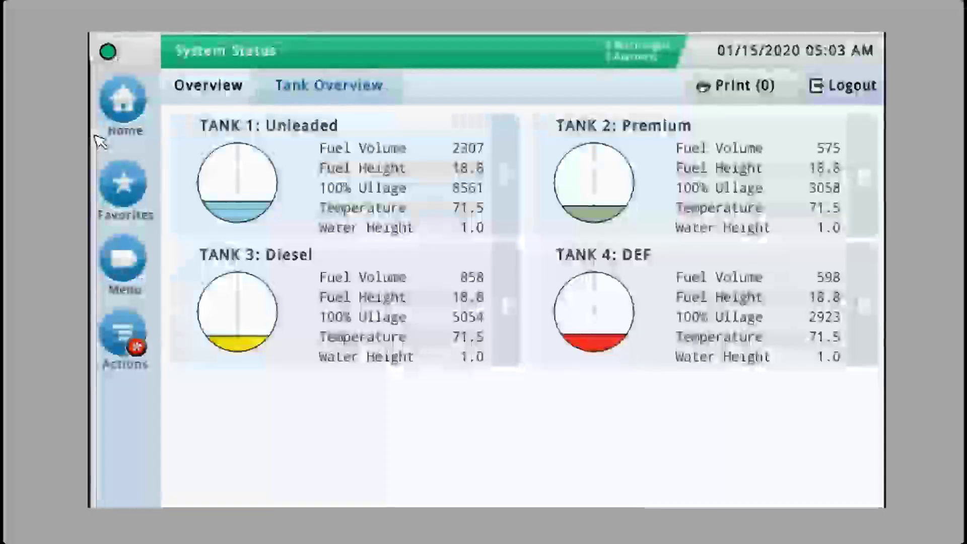
Open the Date and Time setup page and set the date to 26 February 2020.
{"action": "left_click", "coordinate": [123, 261]}
{"action": "left_click", "coordinate": [235, 292]}
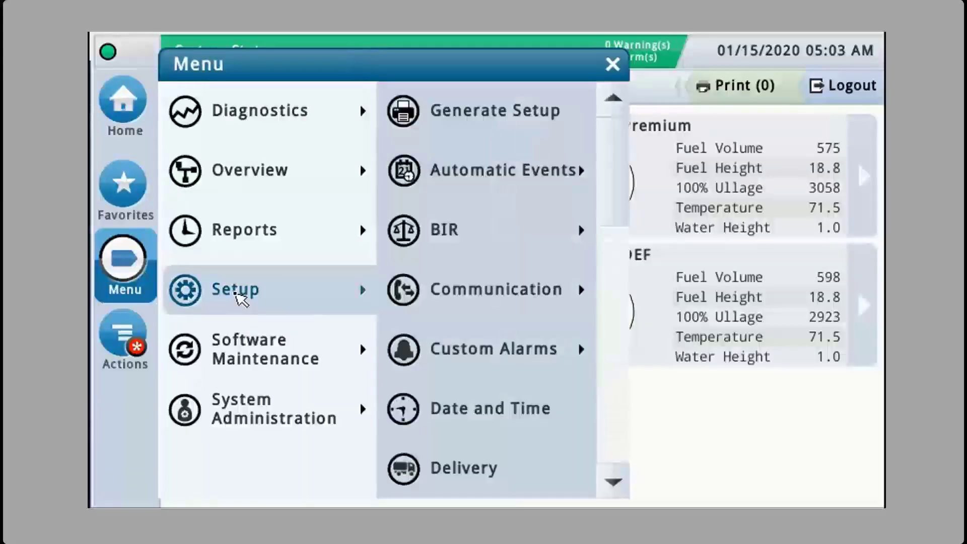
{"action": "left_click", "coordinate": [490, 408]}
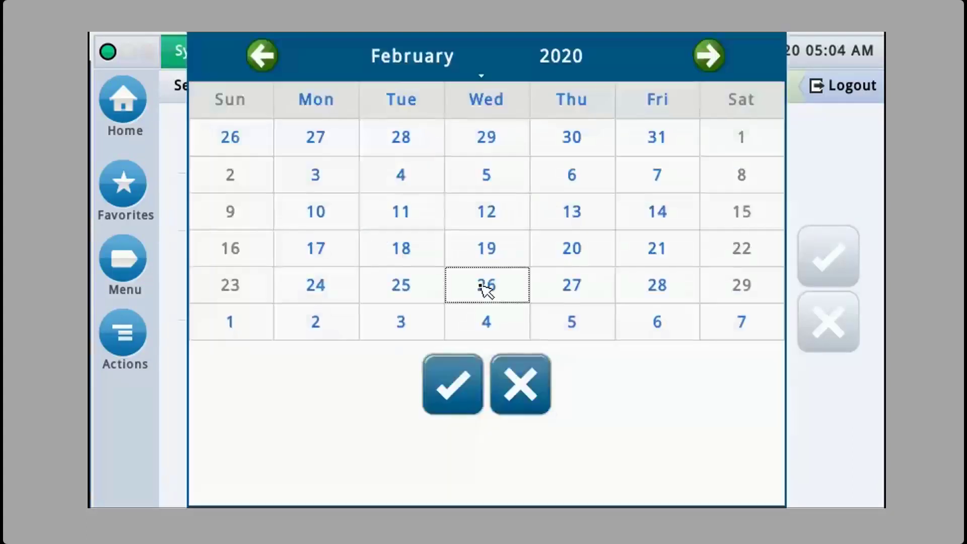
{"action": "left_click", "coordinate": [486, 285]}
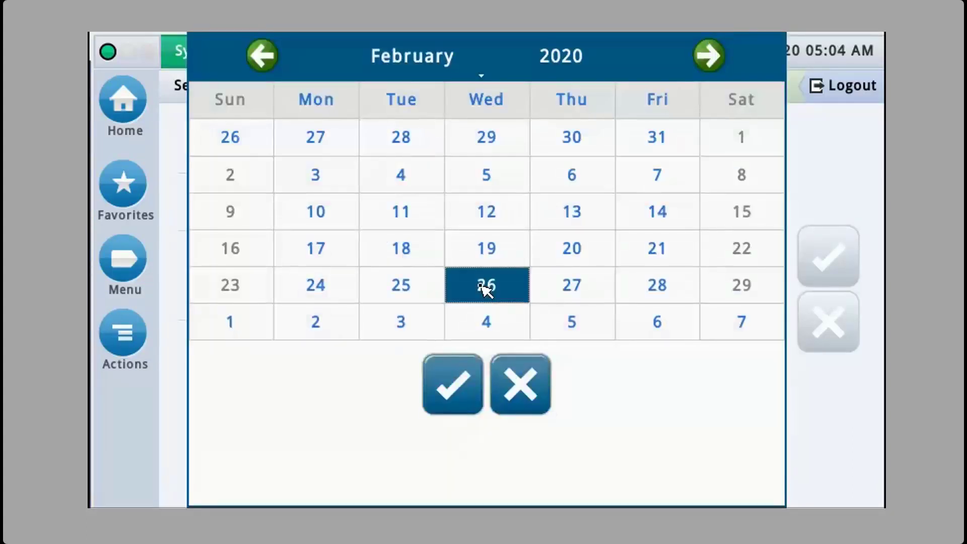
{"action": "left_click", "coordinate": [458, 381]}
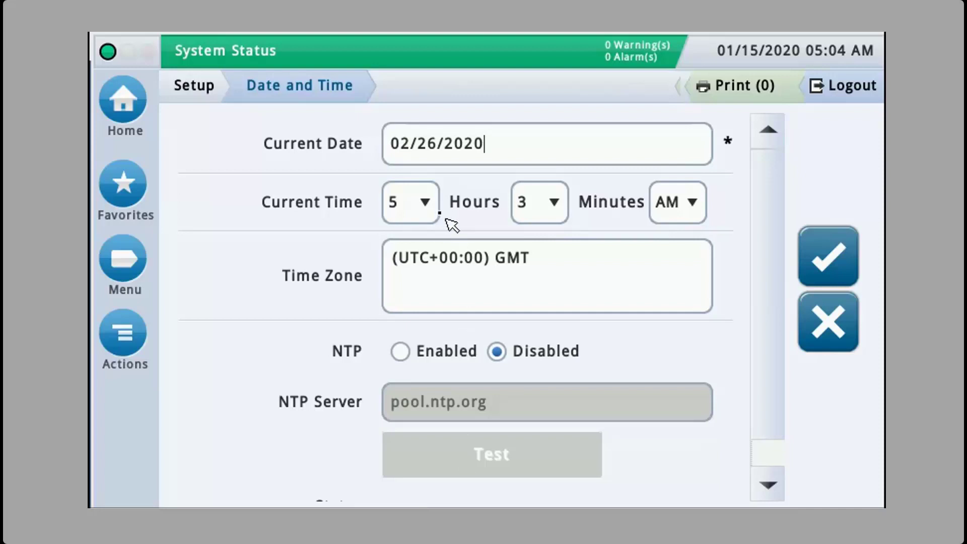
Set the time's hour to 10 so the clock reads 10:26 AM.
{"action": "left_click", "coordinate": [433, 209]}
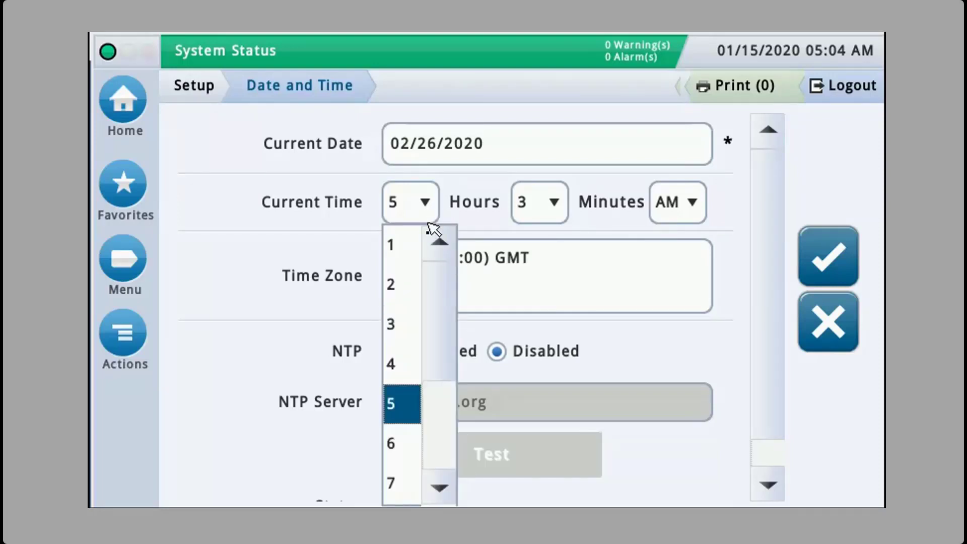
{"action": "left_click", "coordinate": [446, 453]}
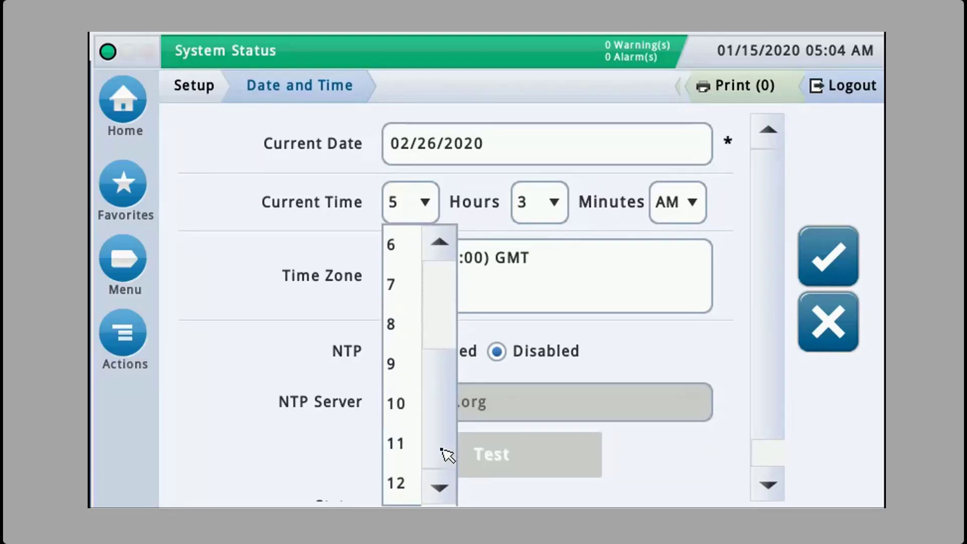
{"action": "left_click", "coordinate": [415, 417]}
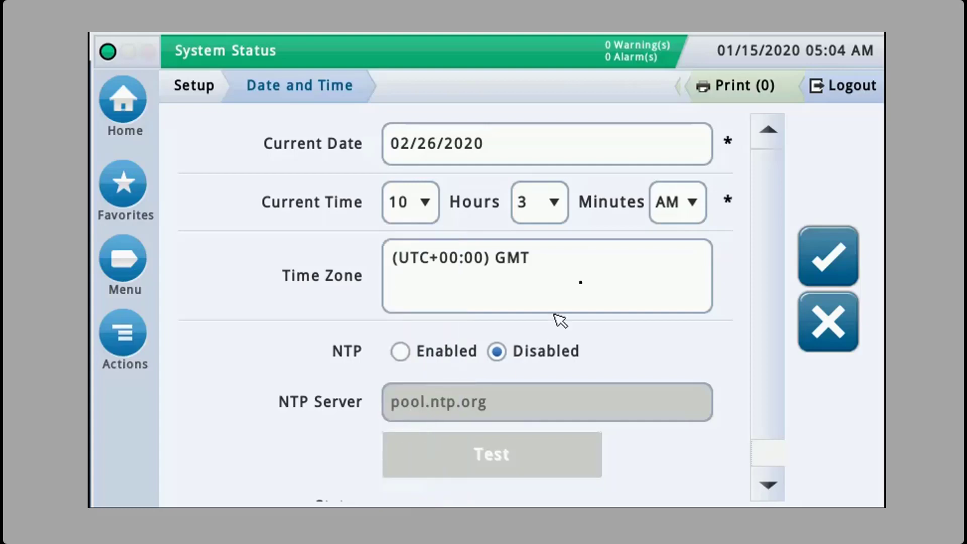
Select the US (UTC-04:00) Eastern time zone and save the date and time settings.
{"action": "left_click", "coordinate": [593, 258]}
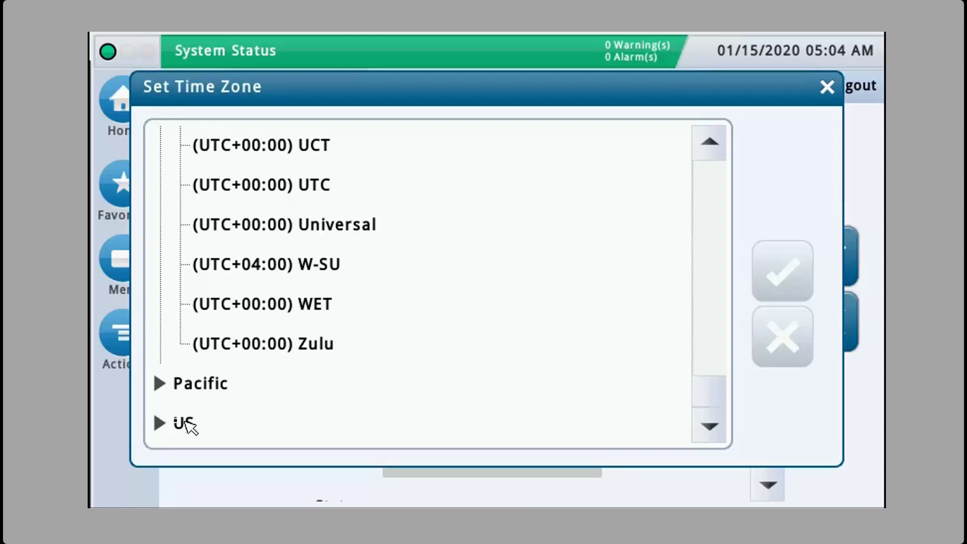
{"action": "left_click", "coordinate": [161, 423]}
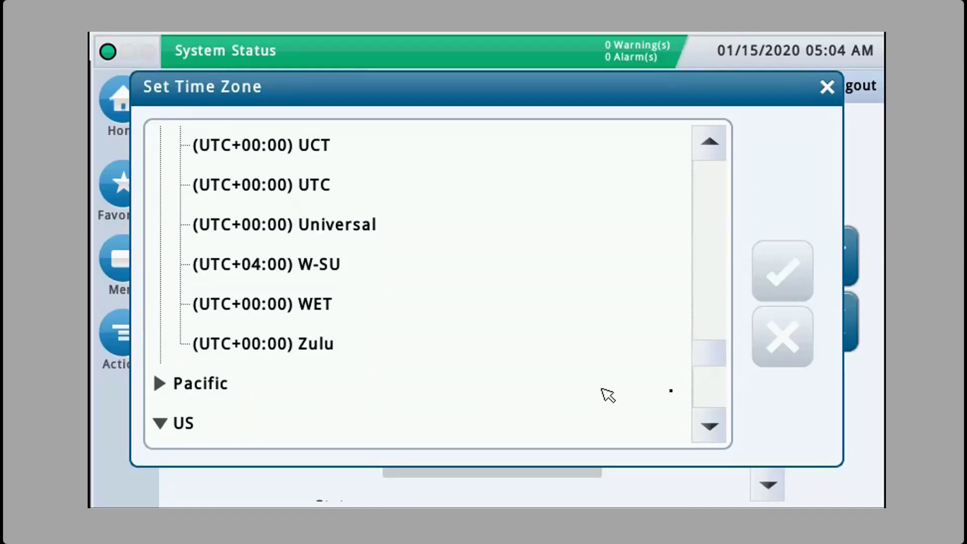
{"action": "left_click", "coordinate": [709, 426]}
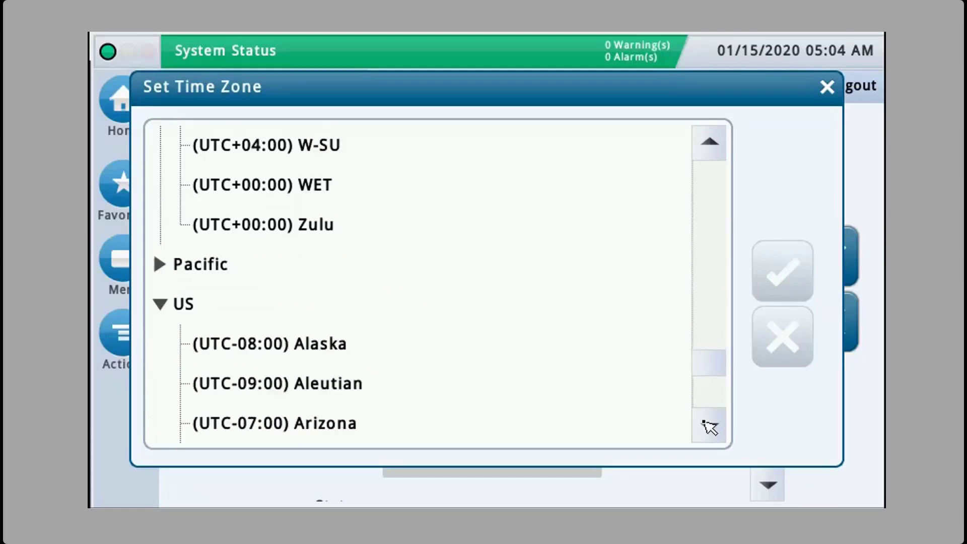
{"action": "left_click", "coordinate": [709, 426]}
{"action": "left_click", "coordinate": [708, 427]}
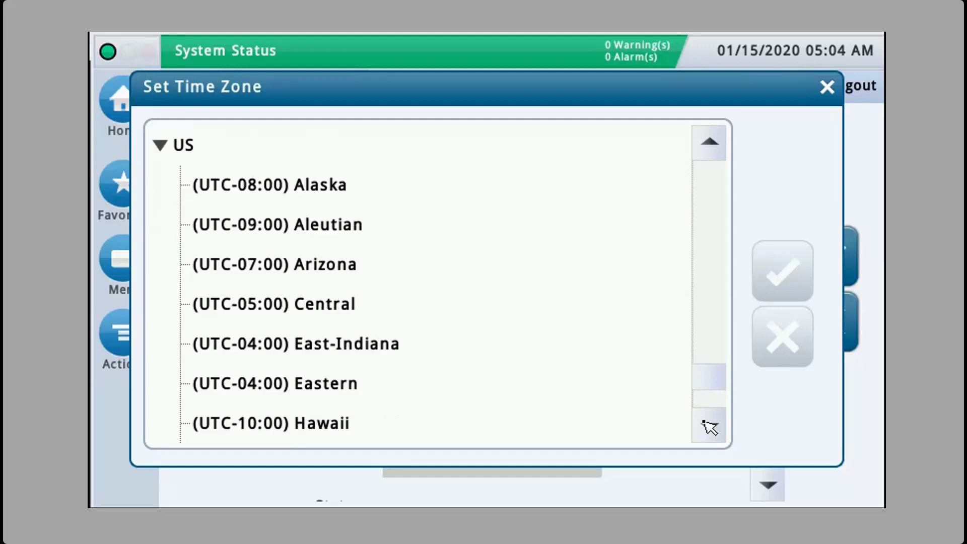
{"action": "left_click", "coordinate": [331, 387]}
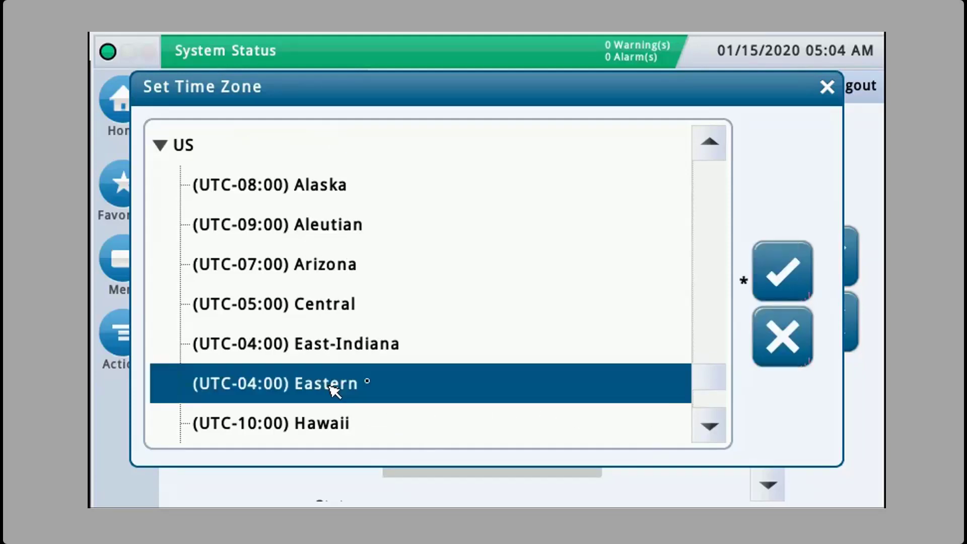
{"action": "left_click", "coordinate": [786, 273]}
{"action": "left_click", "coordinate": [827, 265]}
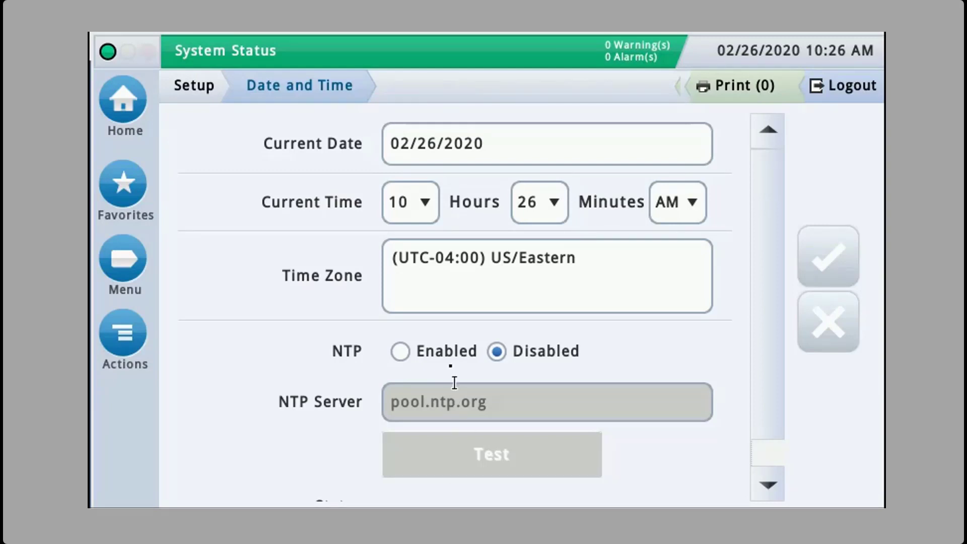
Turn on NTP Enabled for pool.ntp.org, review its status and save.
{"action": "left_click", "coordinate": [401, 351]}
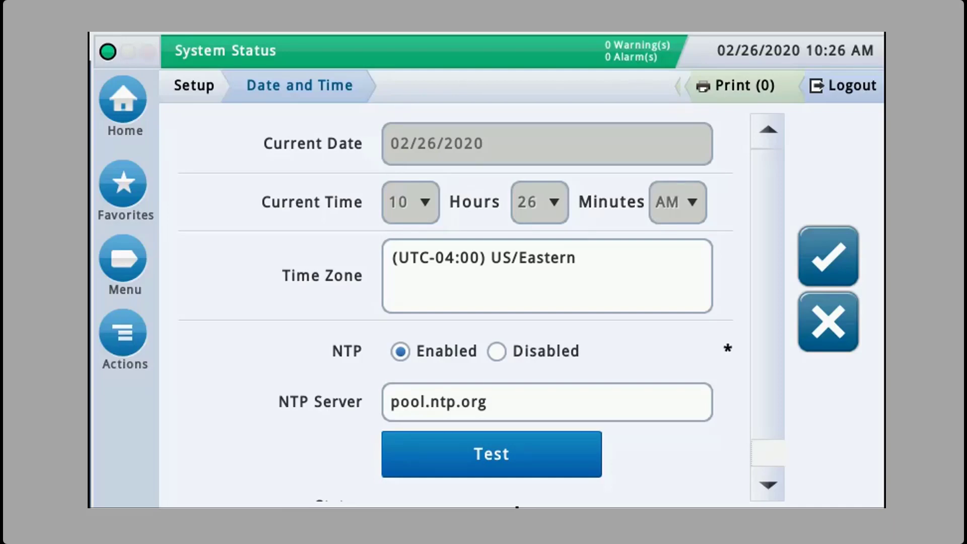
{"action": "left_click", "coordinate": [776, 492]}
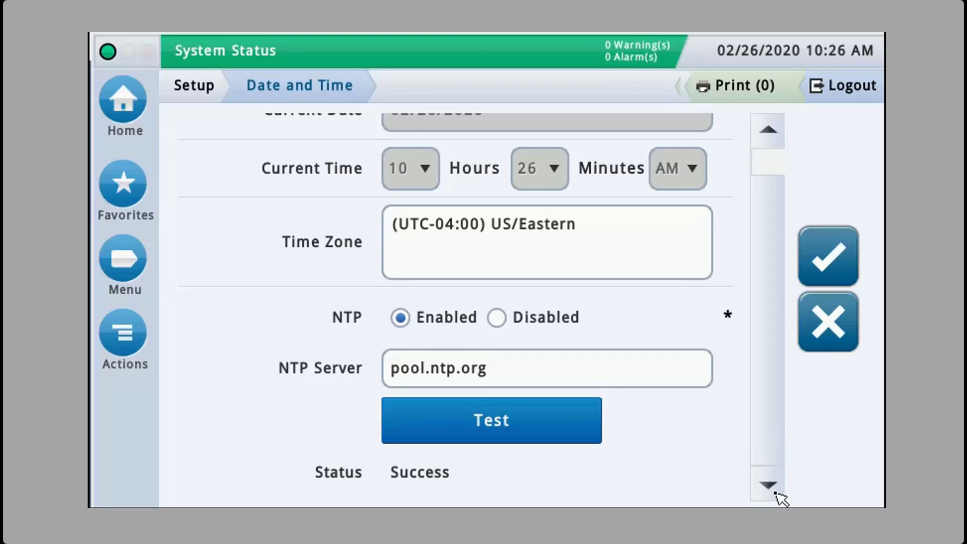
{"action": "left_click", "coordinate": [826, 263]}
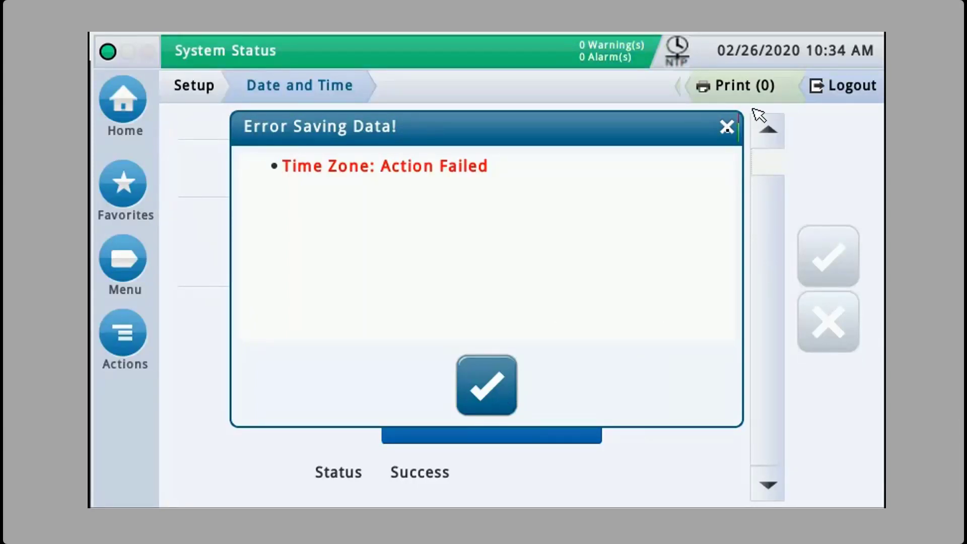
Acknowledge the Error Saving Data time zone failure message.
{"action": "left_click", "coordinate": [484, 382]}
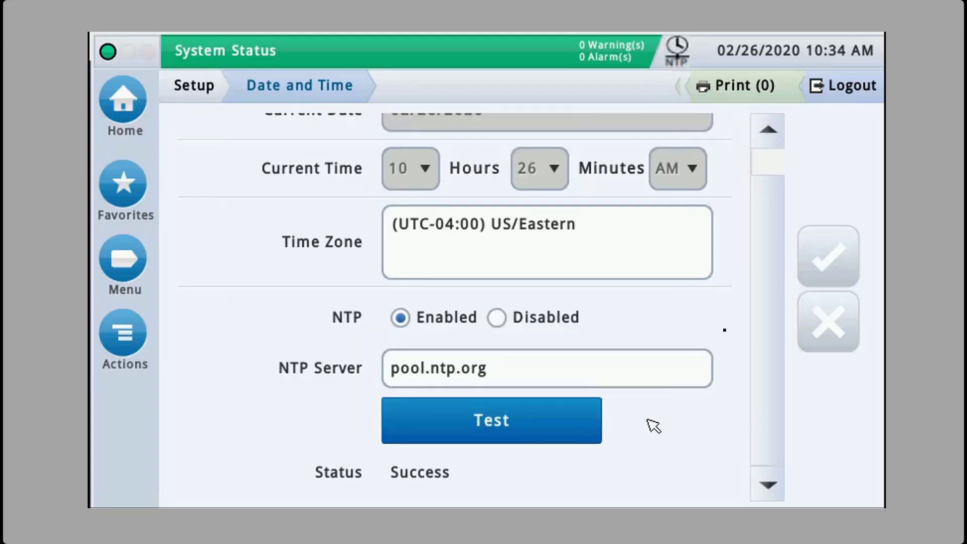
{"action": "scroll", "coordinate": [761, 206], "scroll_direction": "up", "scroll_amount": 1}
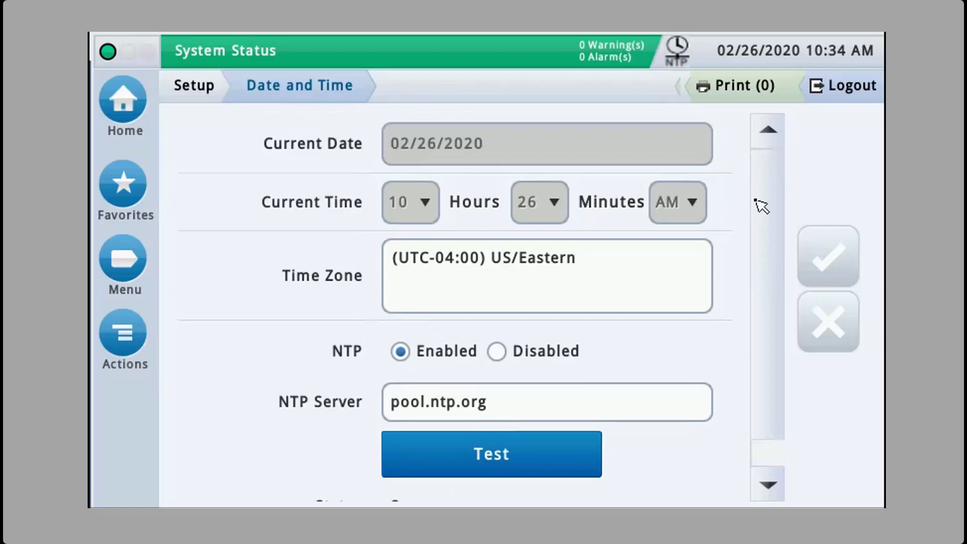